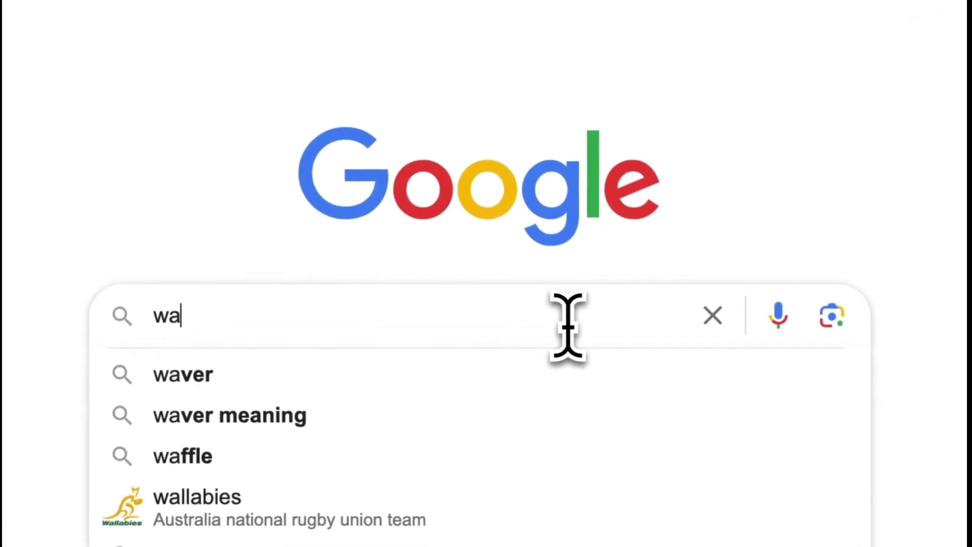
text(rmy.io)
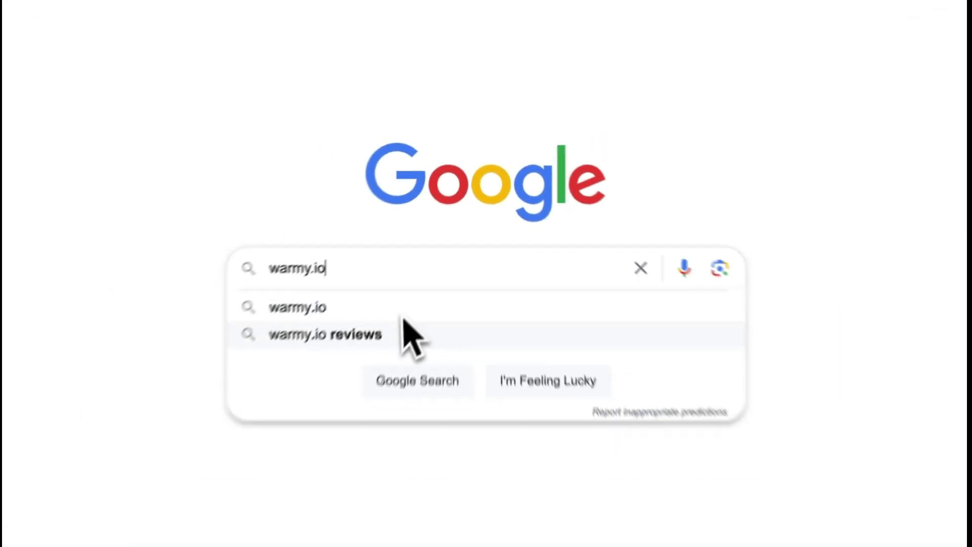
Step: Run a Google search for 'warmy.io'
click(343, 376)
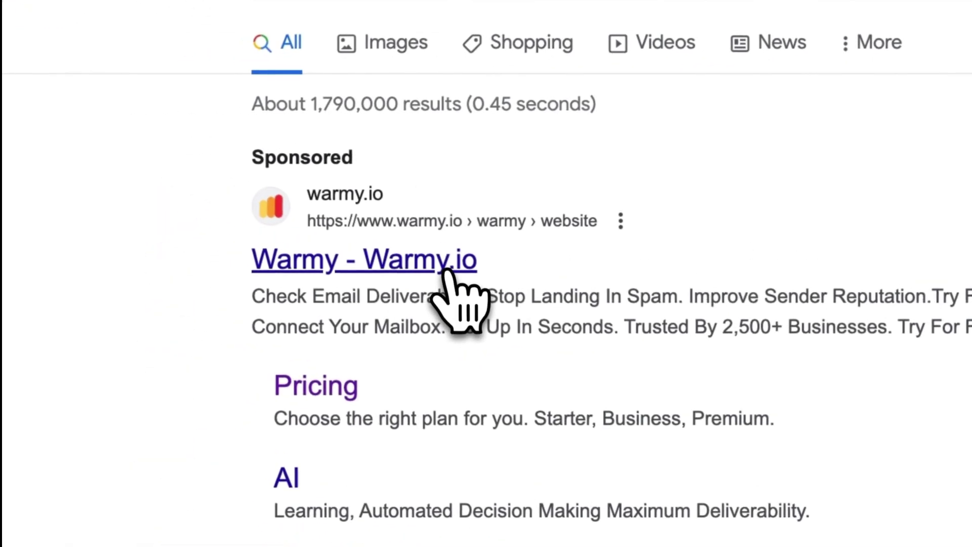
Step: Open the sponsored 'Warmy - Warmy.io' result to reach the Warmy homepage
click(407, 259)
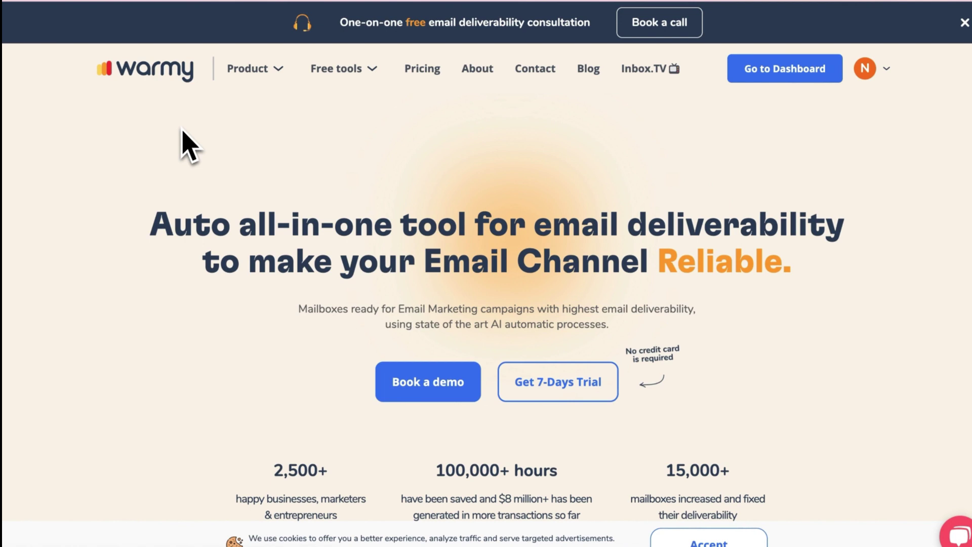
scroll(852, 275, down, 5)
scroll(853, 274, down, 2)
scroll(853, 274, down, 5)
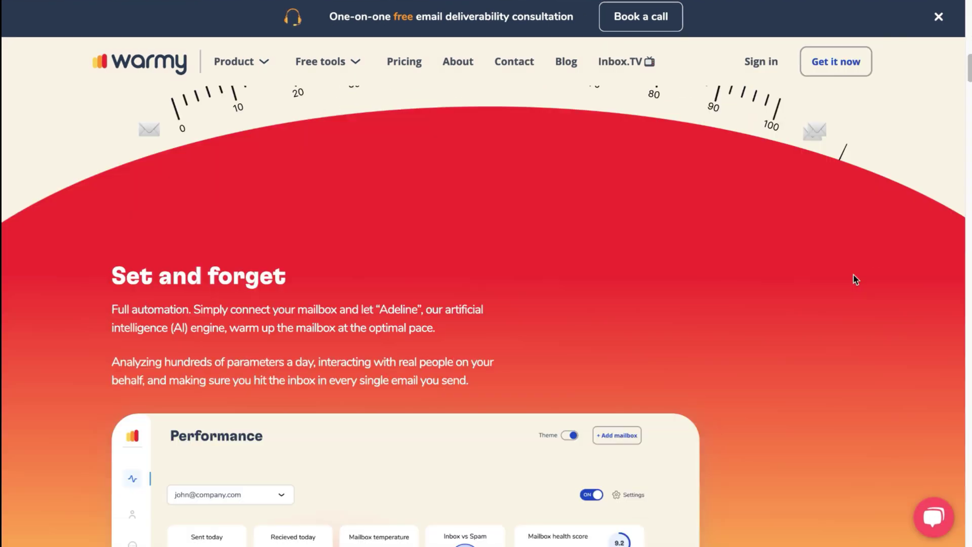
scroll(852, 275, down, 1)
scroll(852, 280, down, 2)
scroll(852, 280, down, 1)
scroll(853, 279, down, 1)
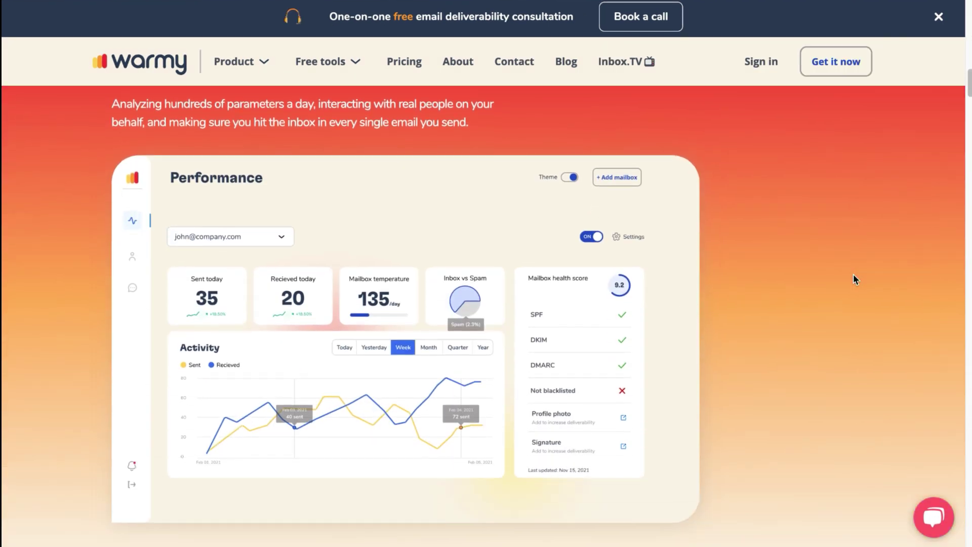
scroll(853, 280, down, 3)
scroll(853, 279, down, 3)
scroll(855, 281, down, 3)
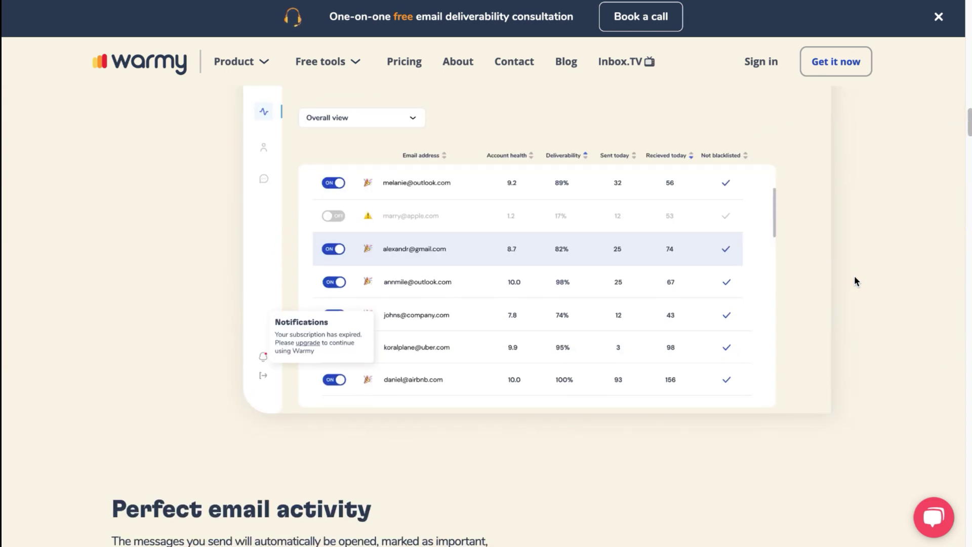
scroll(855, 281, down, 3)
scroll(854, 281, down, 2)
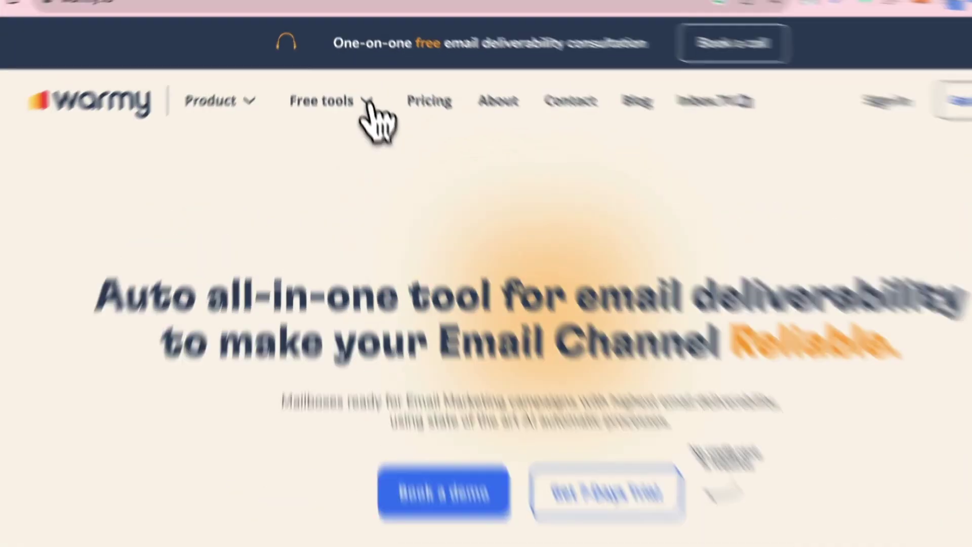
Step: Preview the deliverability test, template checker, signature and sequence builders, then the deliverability guide
click(397, 187)
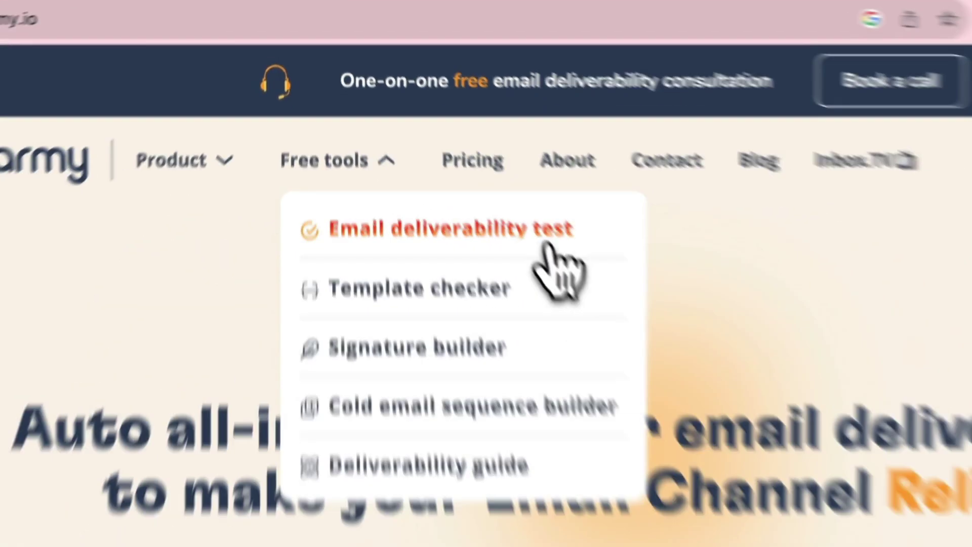
click(520, 287)
scroll(789, 471, down, 2)
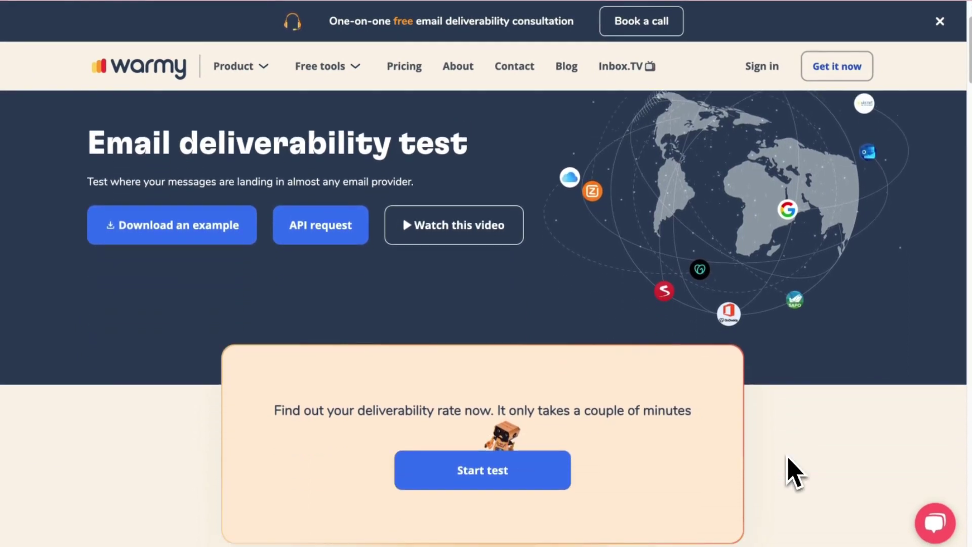
scroll(790, 472, down, 2)
scroll(790, 471, down, 4)
scroll(789, 472, down, 4)
scroll(790, 471, down, 4)
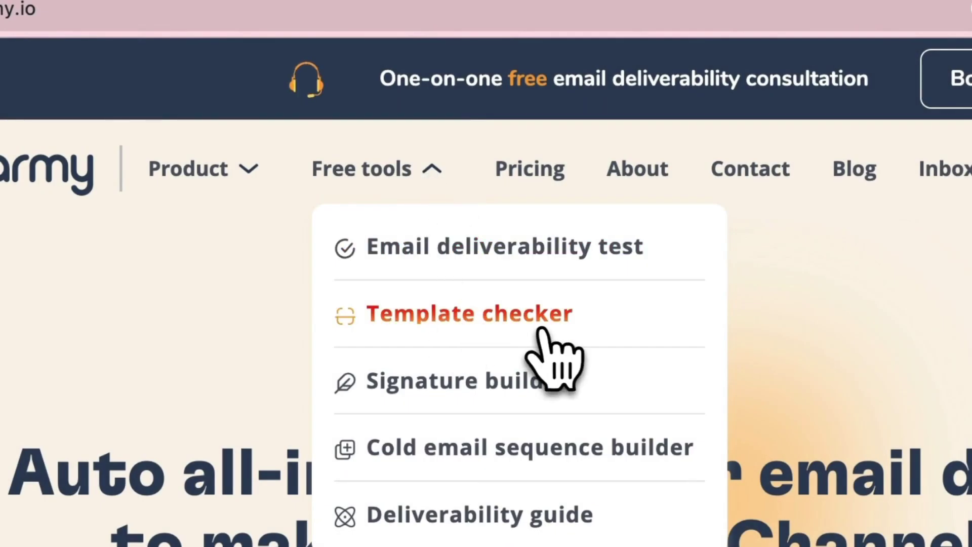
click(541, 327)
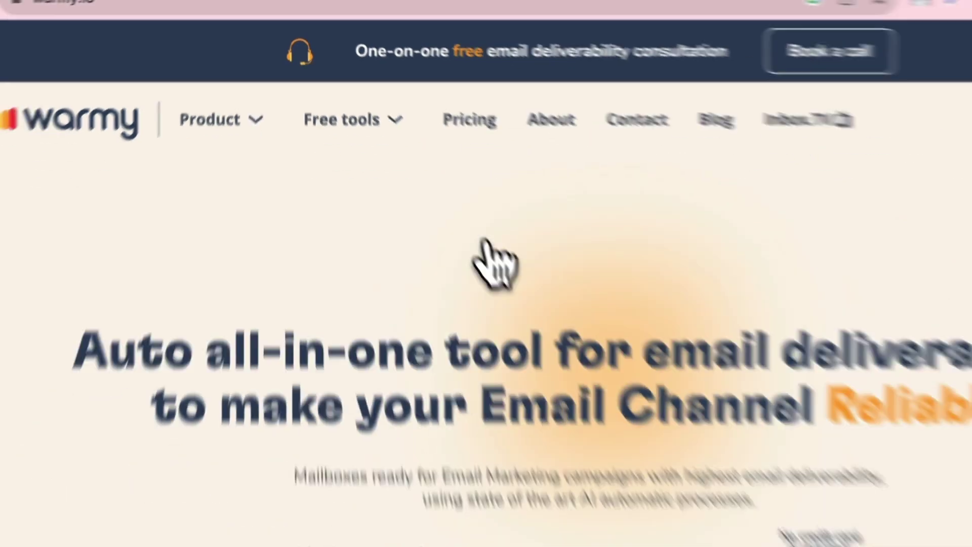
scroll(856, 419, down, 1)
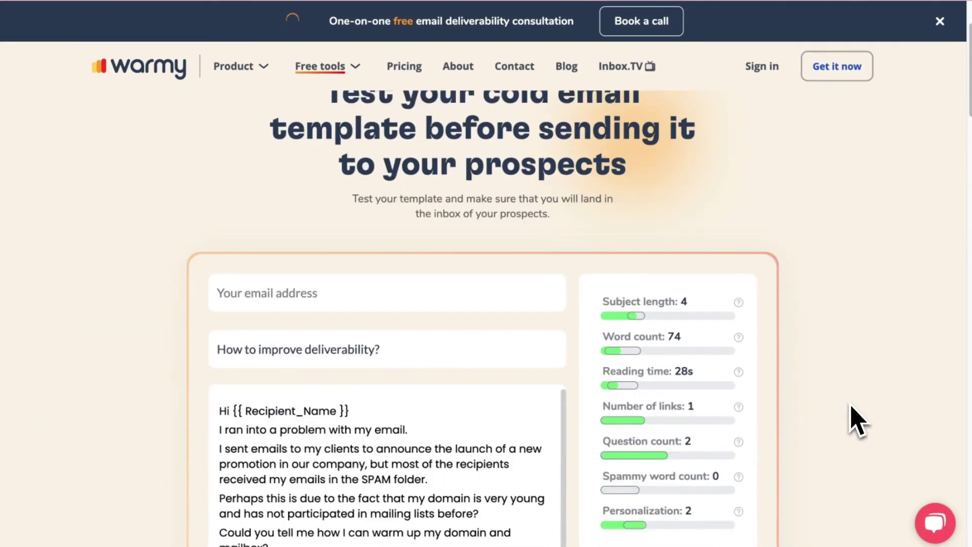
scroll(853, 418, down, 2)
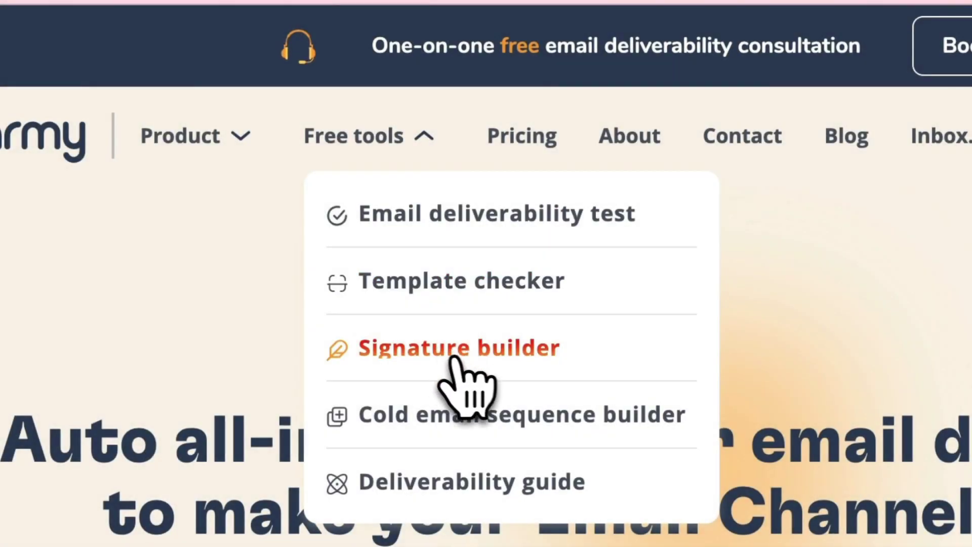
click(551, 363)
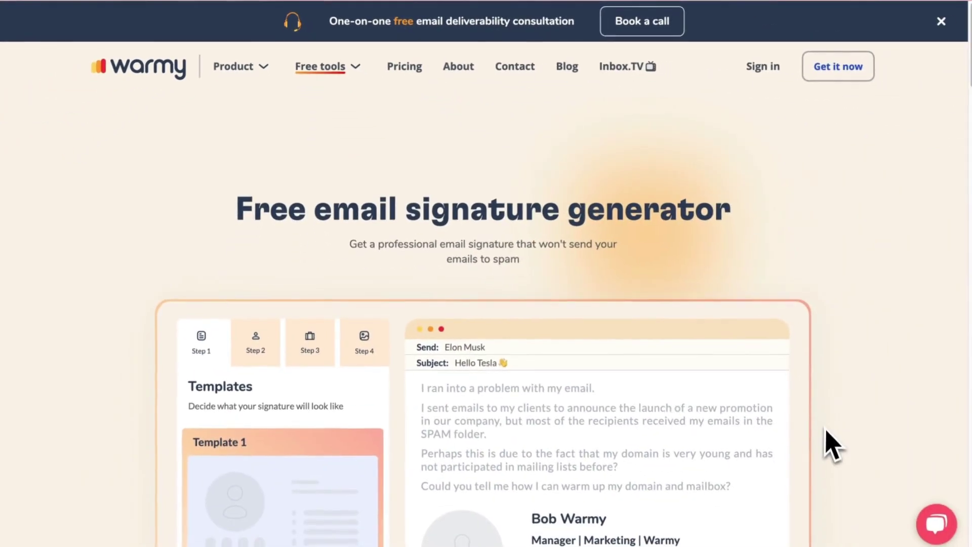
scroll(831, 448, down, 2)
scroll(828, 446, down, 1)
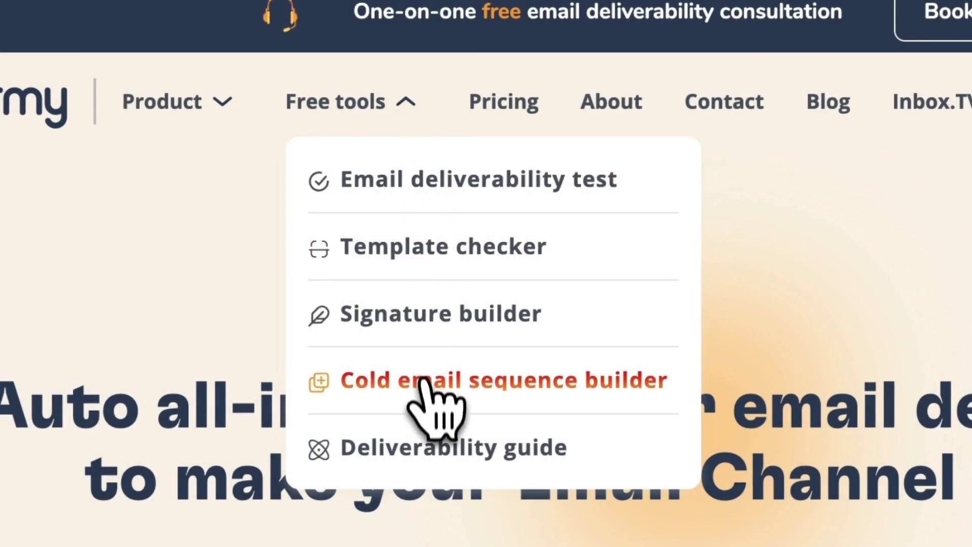
click(423, 379)
scroll(824, 410, down, 5)
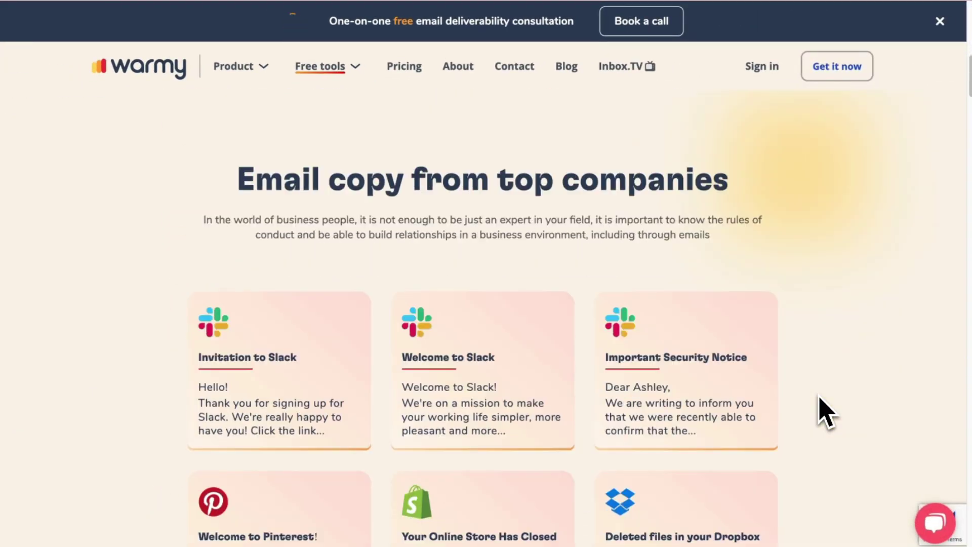
scroll(824, 410, down, 3)
scroll(824, 410, down, 5)
scroll(824, 410, down, 3)
scroll(824, 410, down, 5)
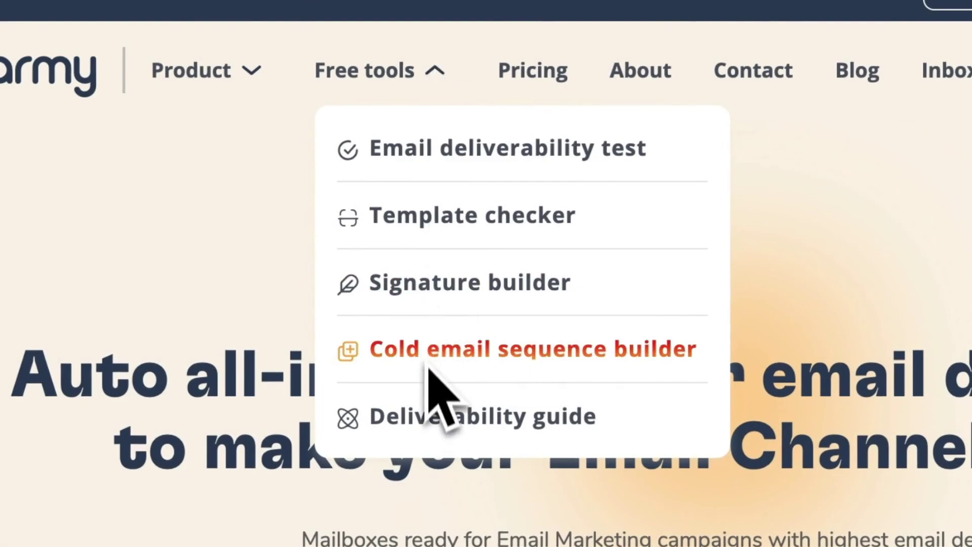
click(437, 429)
scroll(843, 402, down, 3)
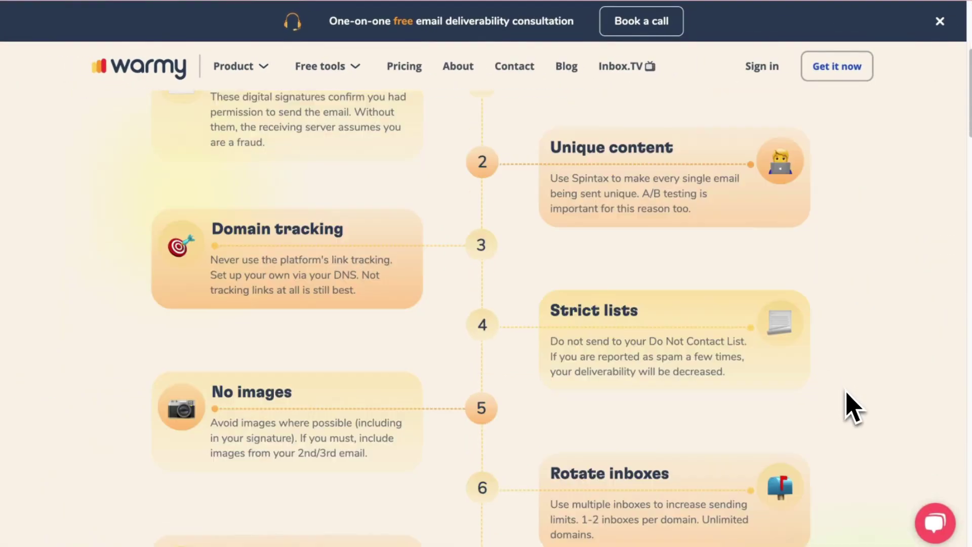
scroll(843, 403, down, 3)
scroll(843, 410, down, 4)
scroll(842, 410, down, 4)
scroll(843, 410, down, 4)
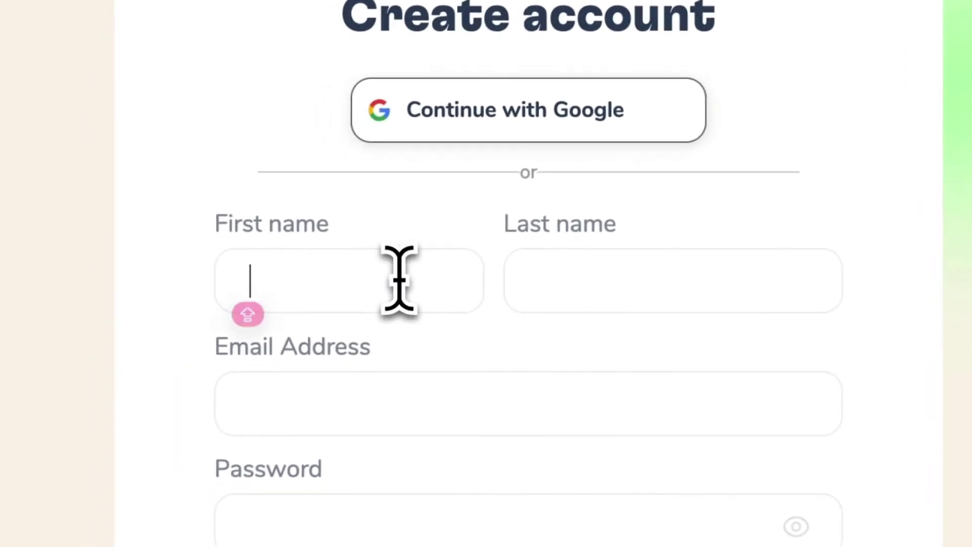
text(Tatyana)
Step: Enter a name on the Create account form, then sign in with email and password
click(580, 239)
text(Mikh)
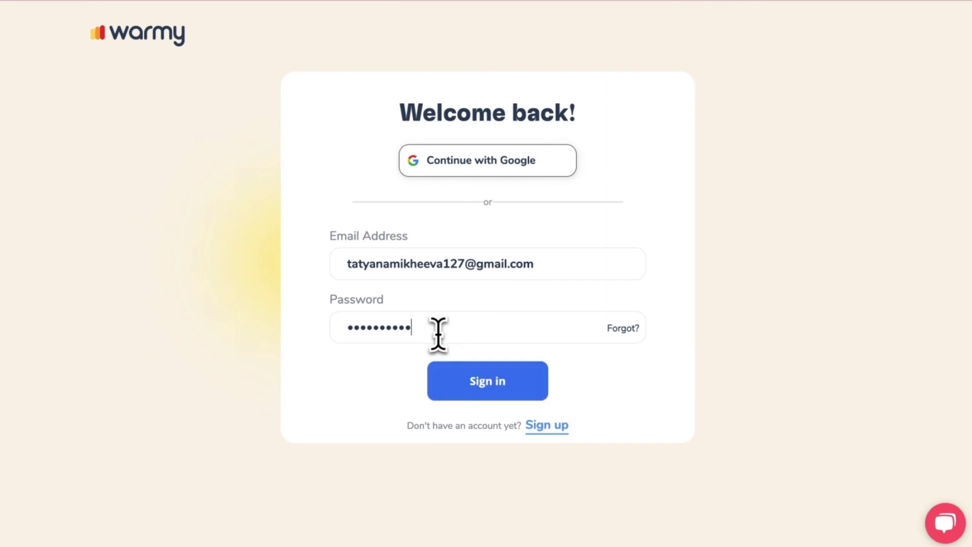
click(509, 389)
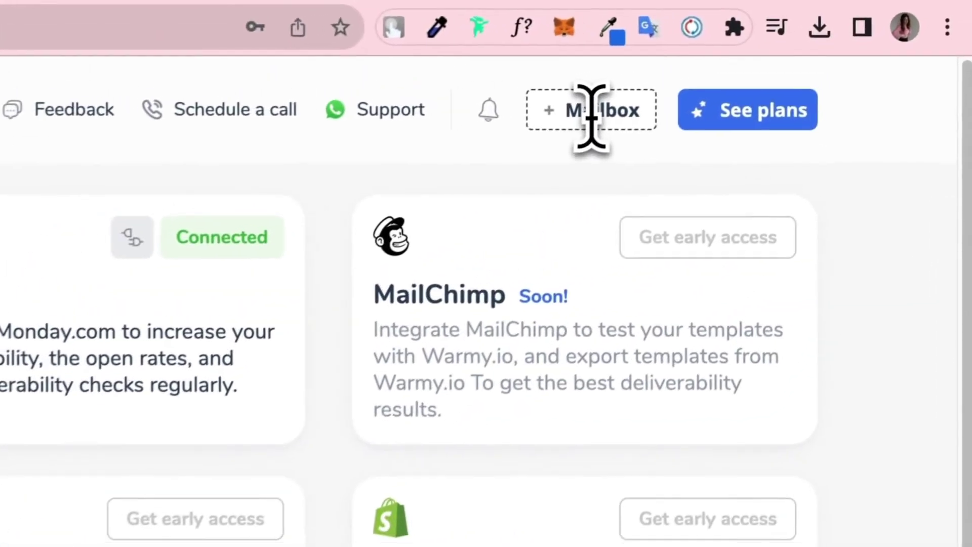
Step: Start a new mailbox connection, preview the Google Workspace and Zoho setup steps, then open Support
click(585, 121)
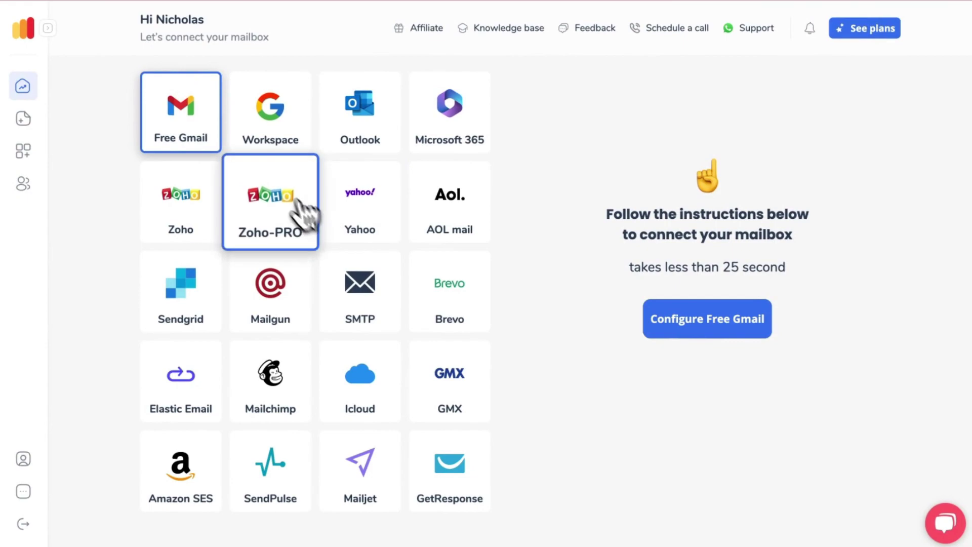
click(276, 136)
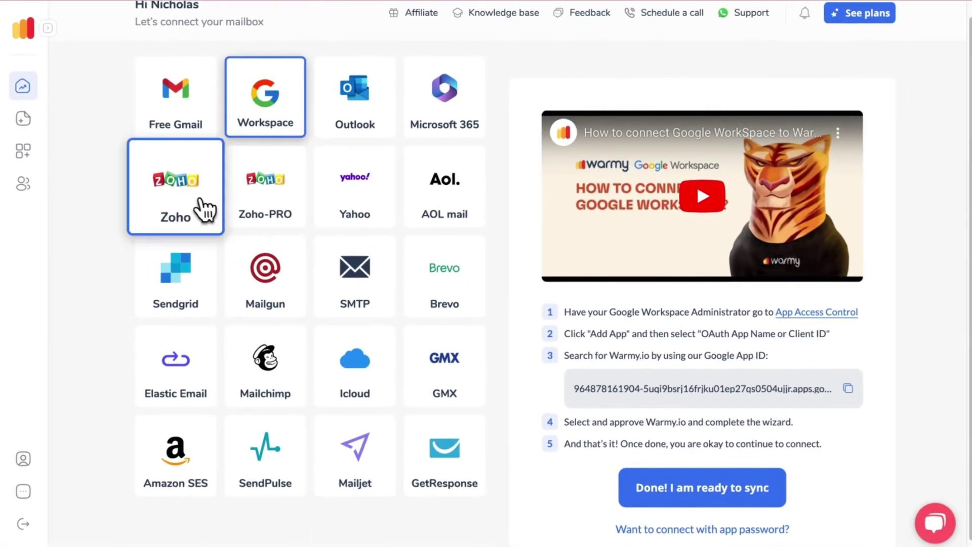
click(203, 209)
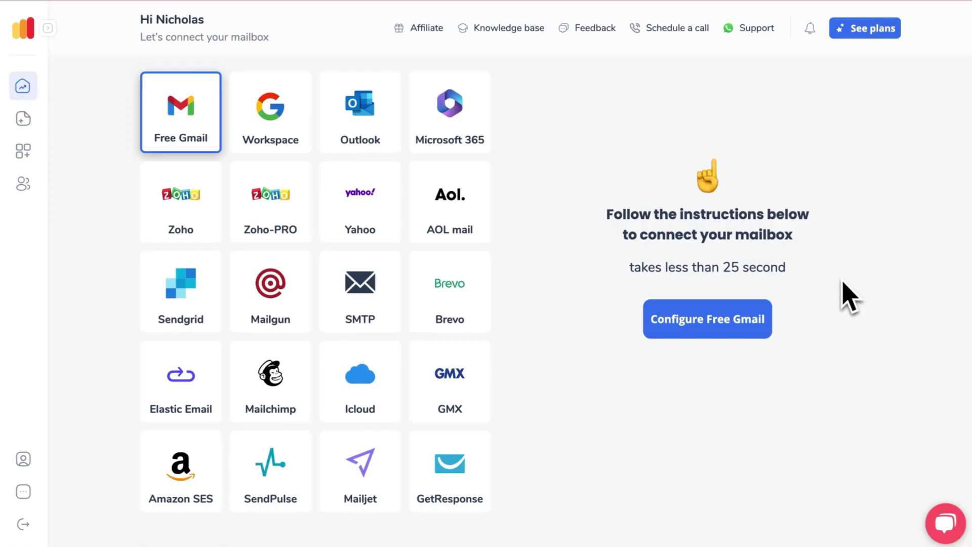
click(671, 30)
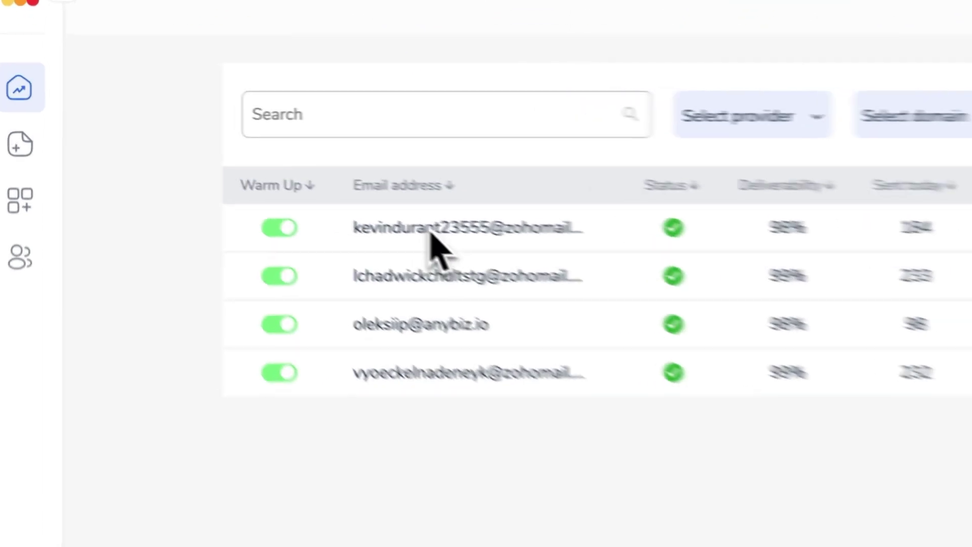
Step: Open the first Zoho mailbox's warm-up dashboard from the overview table
click(259, 168)
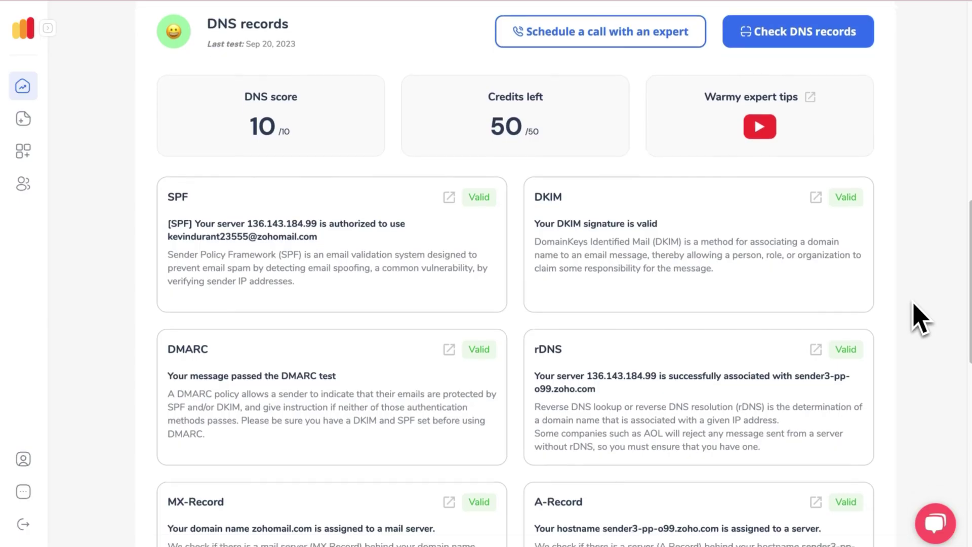
scroll(911, 314, down, 5)
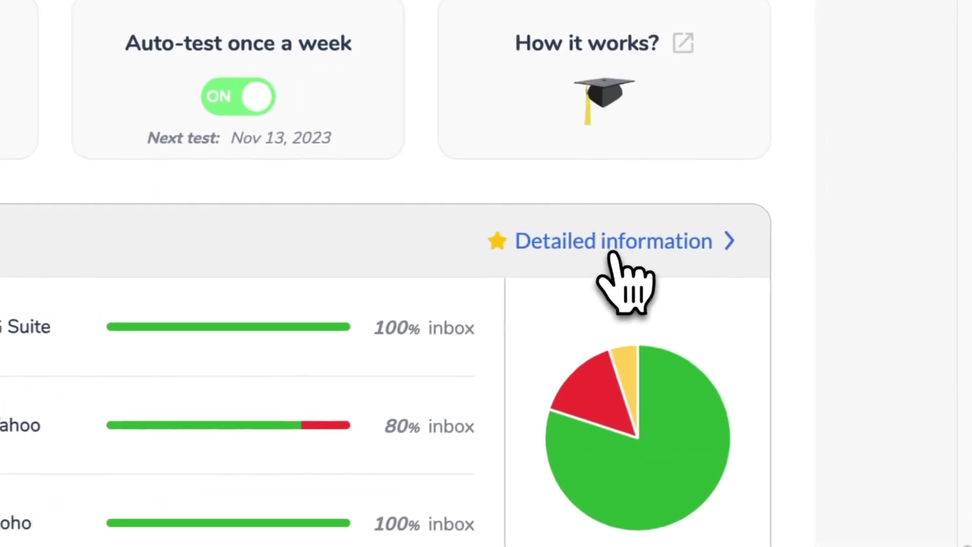
click(795, 324)
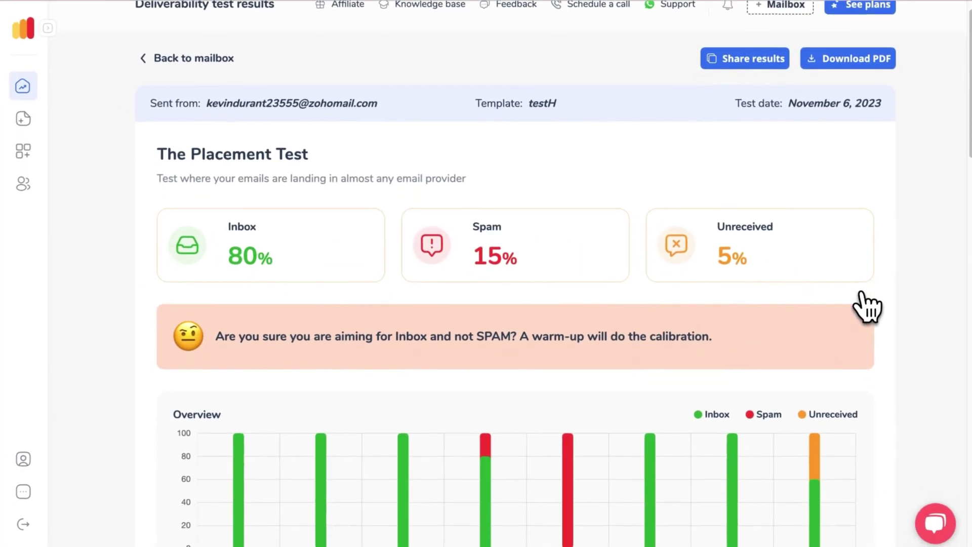
scroll(868, 303, down, 5)
scroll(868, 304, down, 1)
scroll(867, 303, down, 1)
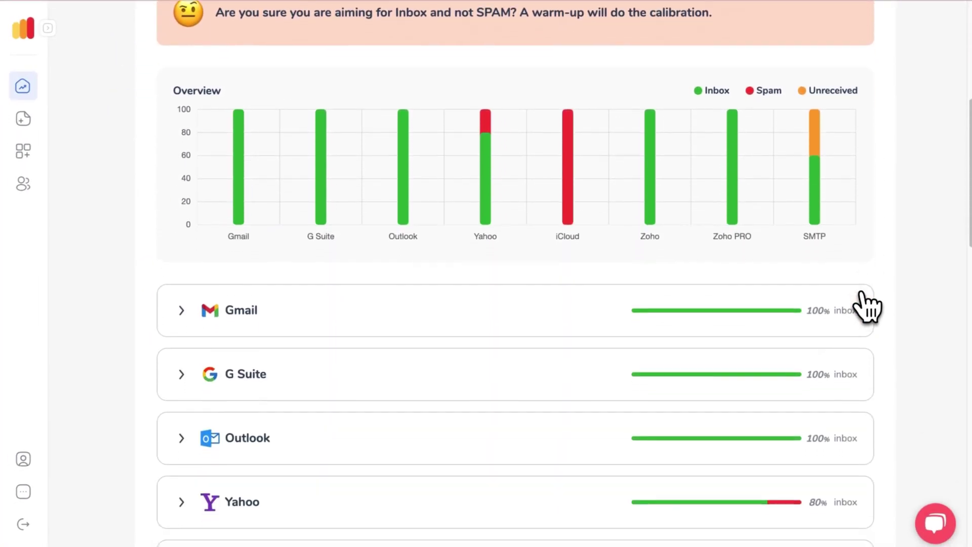
scroll(868, 304, down, 2)
click(186, 136)
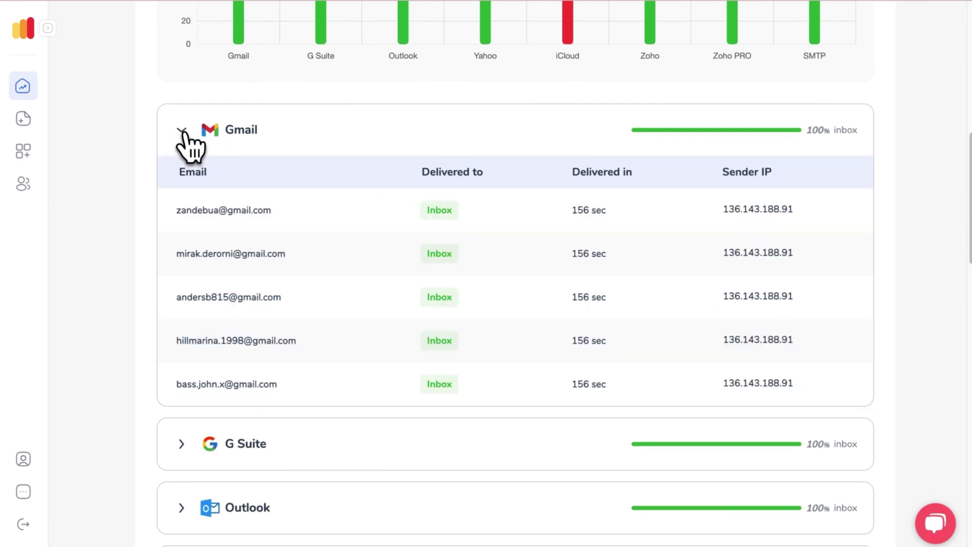
click(185, 133)
click(186, 196)
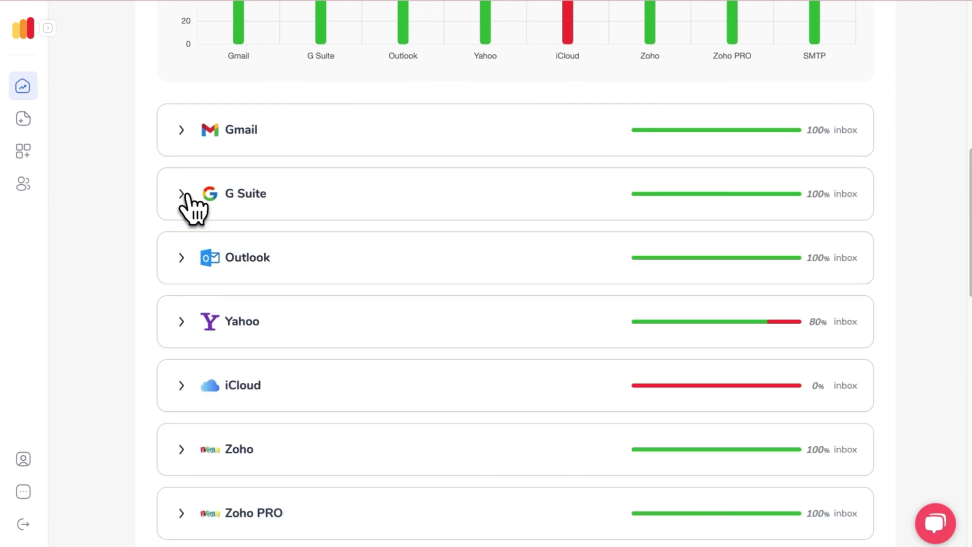
scroll(197, 194, up, 2)
scroll(177, 174, up, 3)
scroll(137, 169, up, 2)
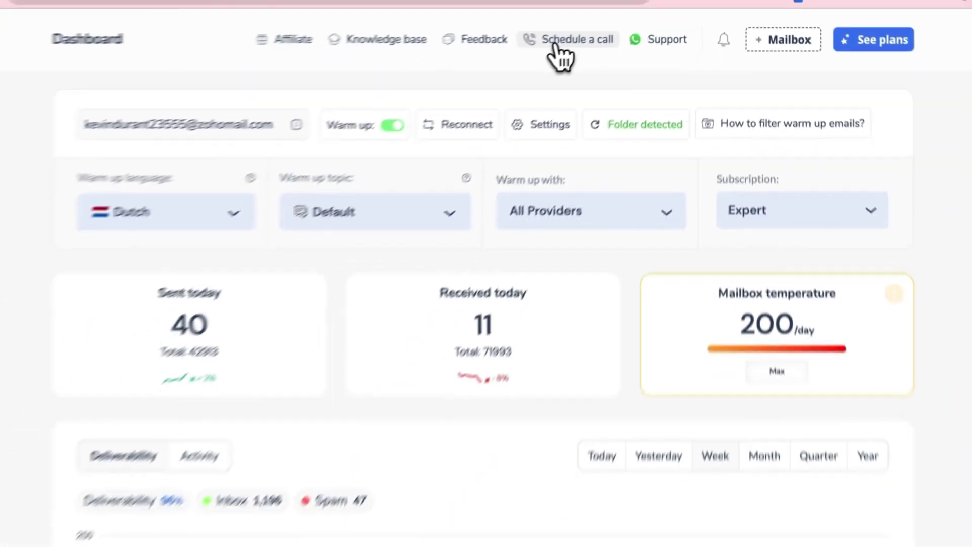
Step: Open the Hello! support contact form from the Support link in the header
click(579, 34)
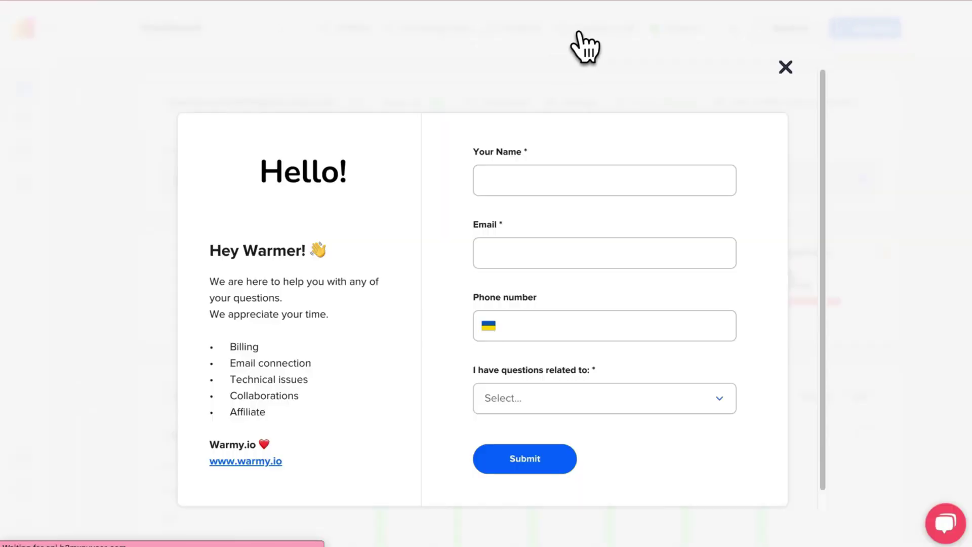